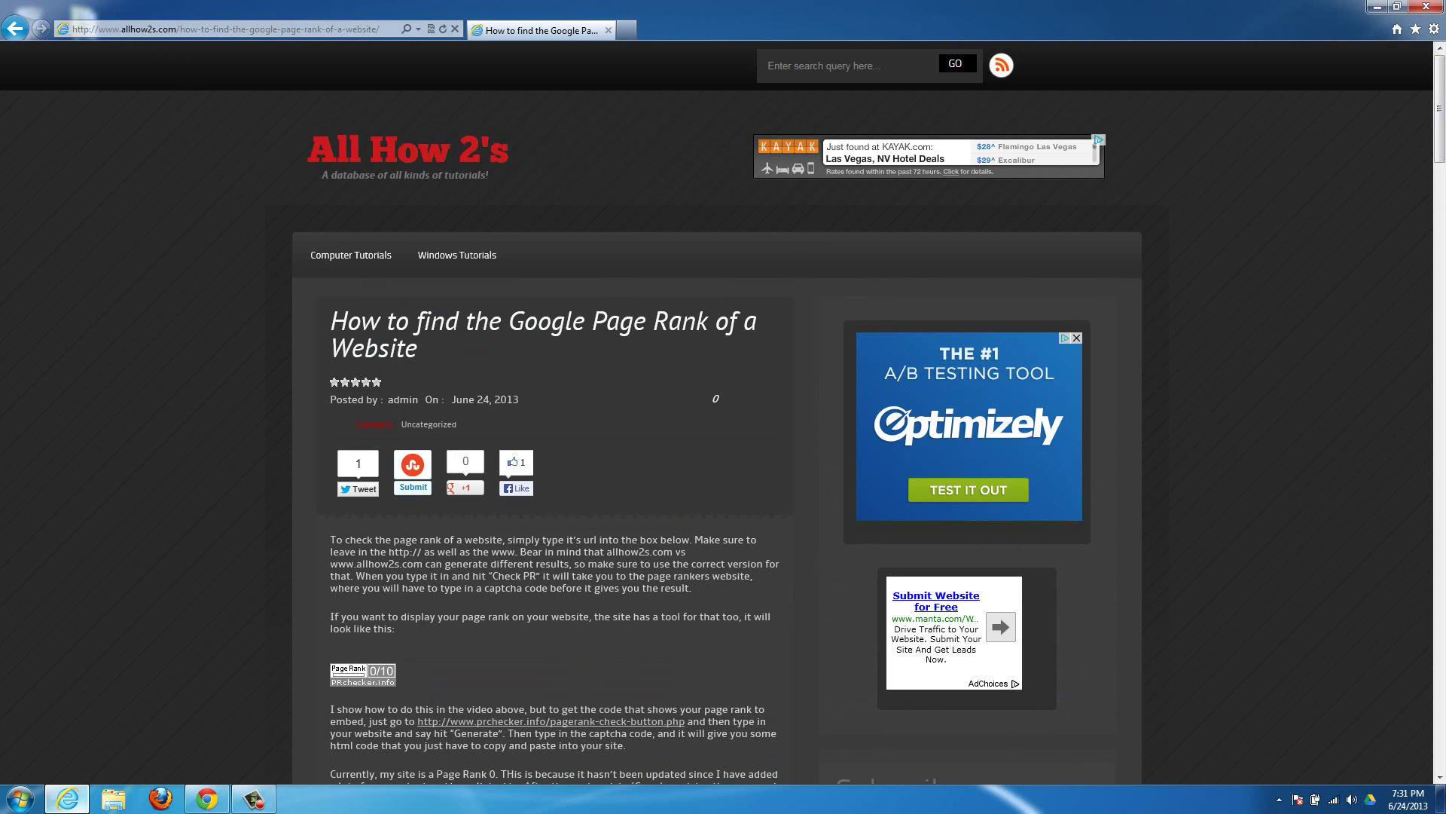
pyautogui.scroll(-7, 506, 304)
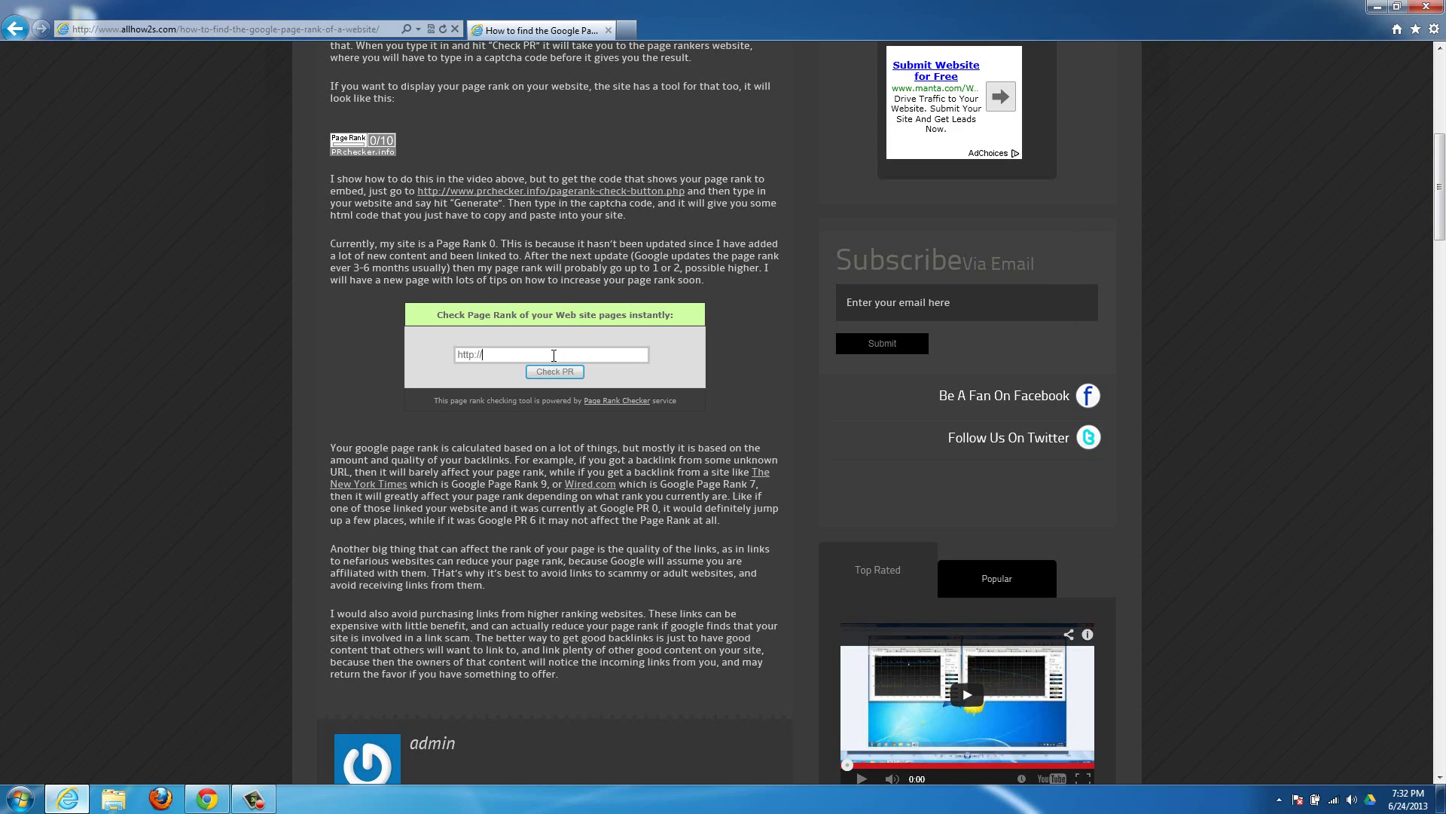
pyautogui.click(516, 360)
pyautogui.write('www.')
pyautogui.press('BackSpace')
pyautogui.press('BackSpace')
pyautogui.press('BackSpace')
pyautogui.press('BackSpace')
pyautogui.write('allhow2s.com')
pyautogui.write('www.')
pyautogui.click(509, 358)
pyautogui.press('BackSpace')
pyautogui.press('BackSpace')
pyautogui.press('BackSpace')
pyautogui.press('BackSpace')
pyautogui.write('www.')
pyautogui.click(576, 374)
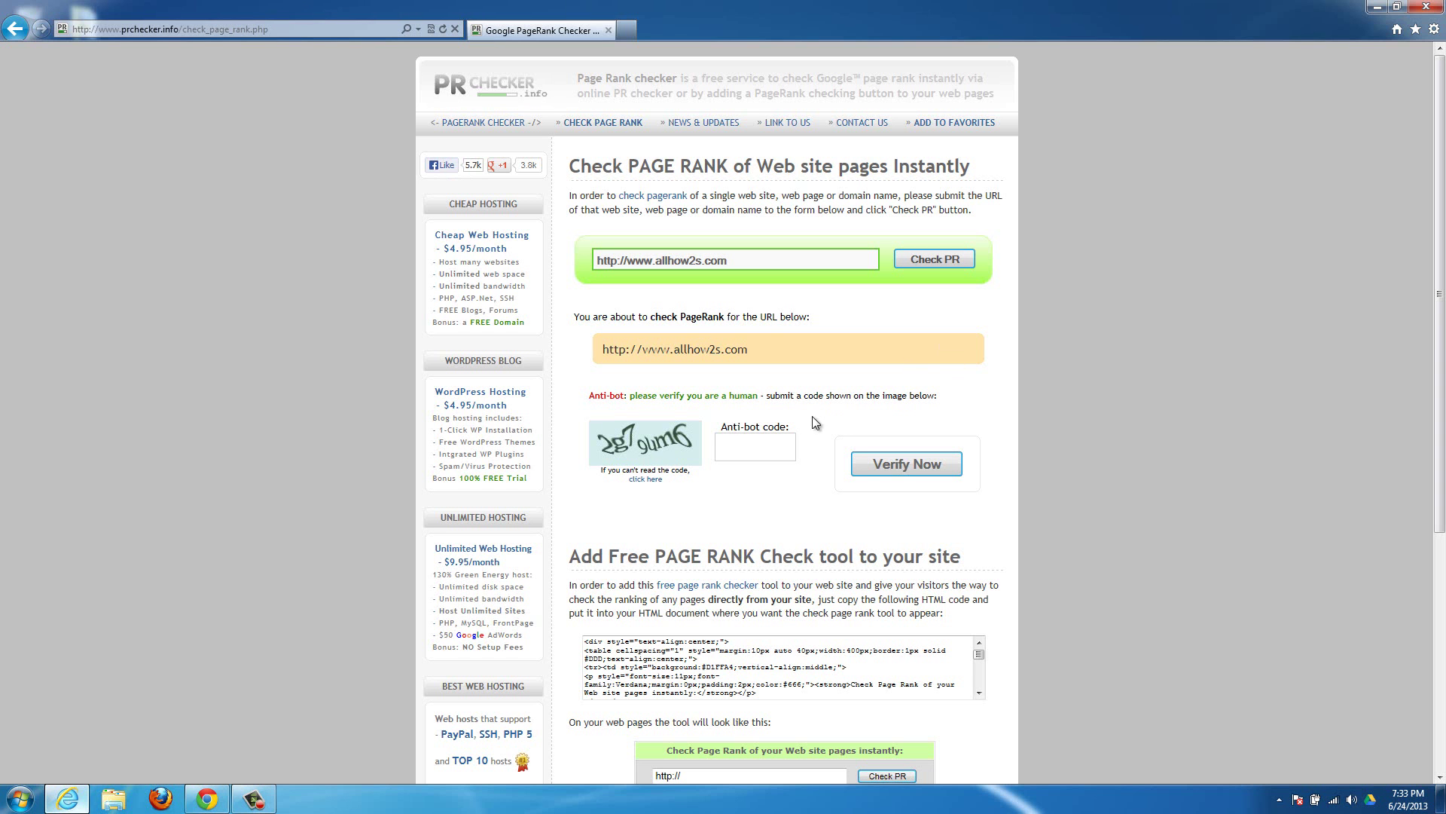
pyautogui.click(745, 448)
pyautogui.write('2g79um6')
pyautogui.click(931, 475)
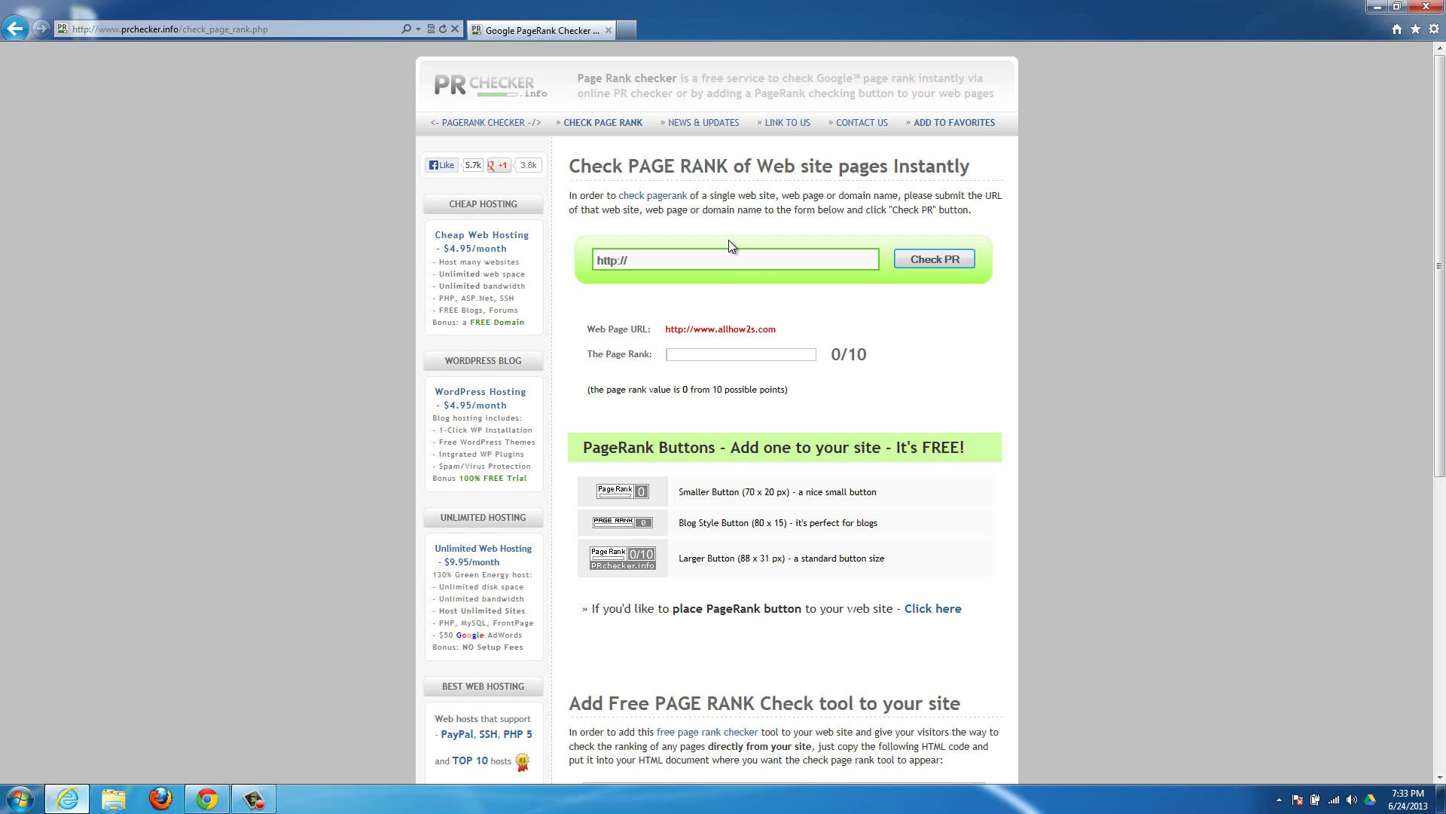
pyautogui.click(707, 256)
pyautogui.write('www.nytimes.com')
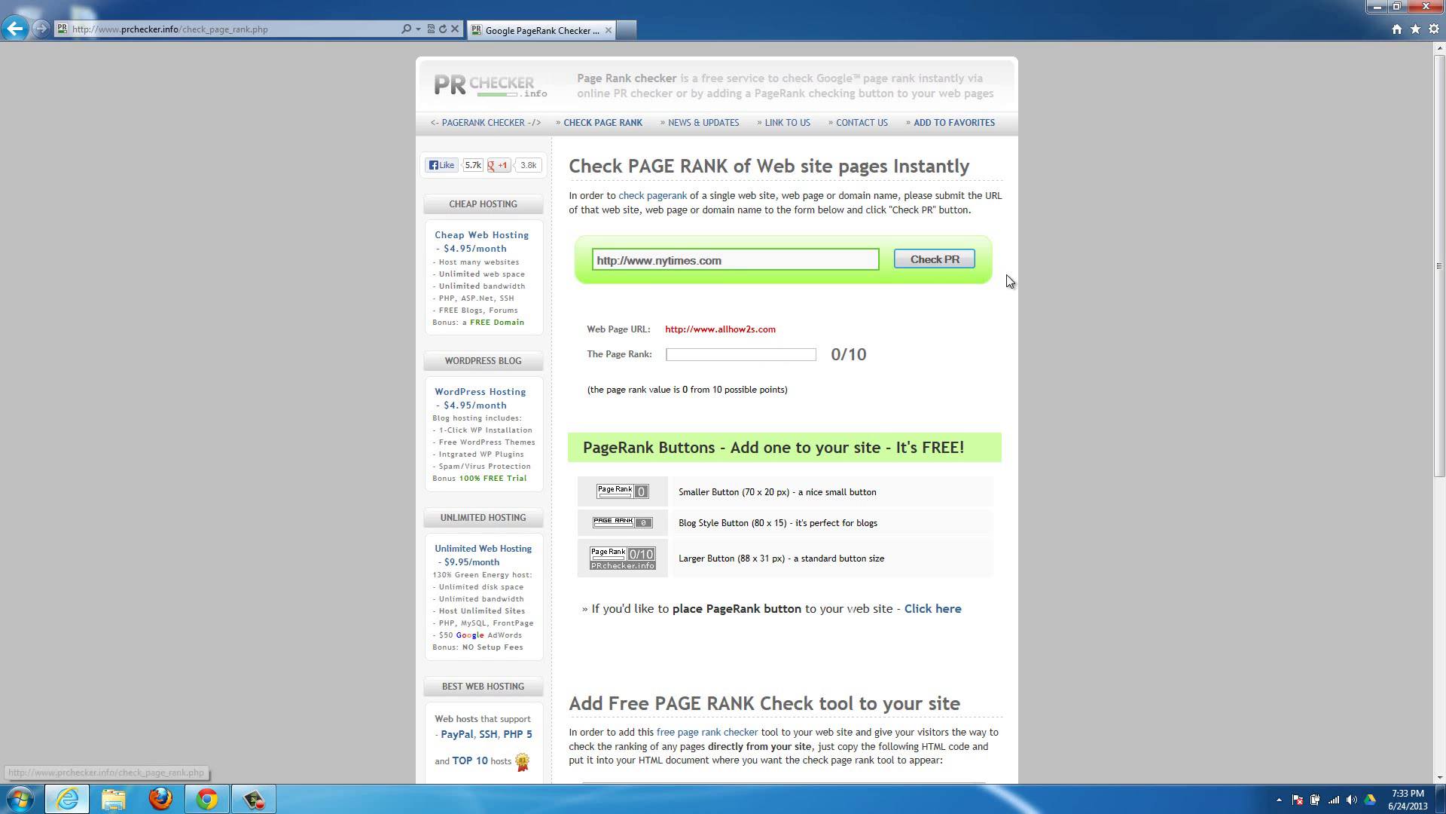
pyautogui.click(896, 260)
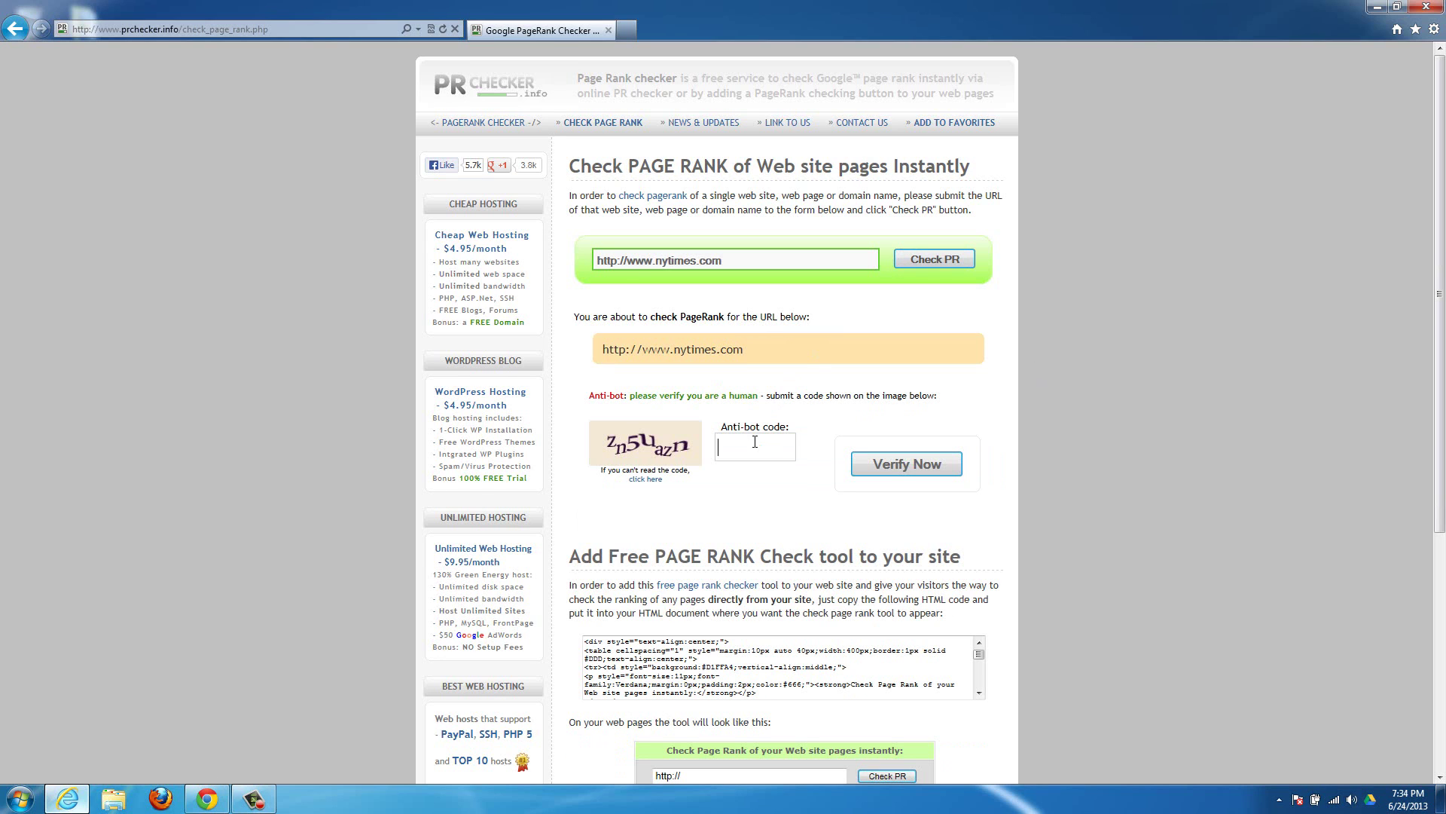
pyautogui.write('zn5uazn')
pyautogui.click(915, 461)
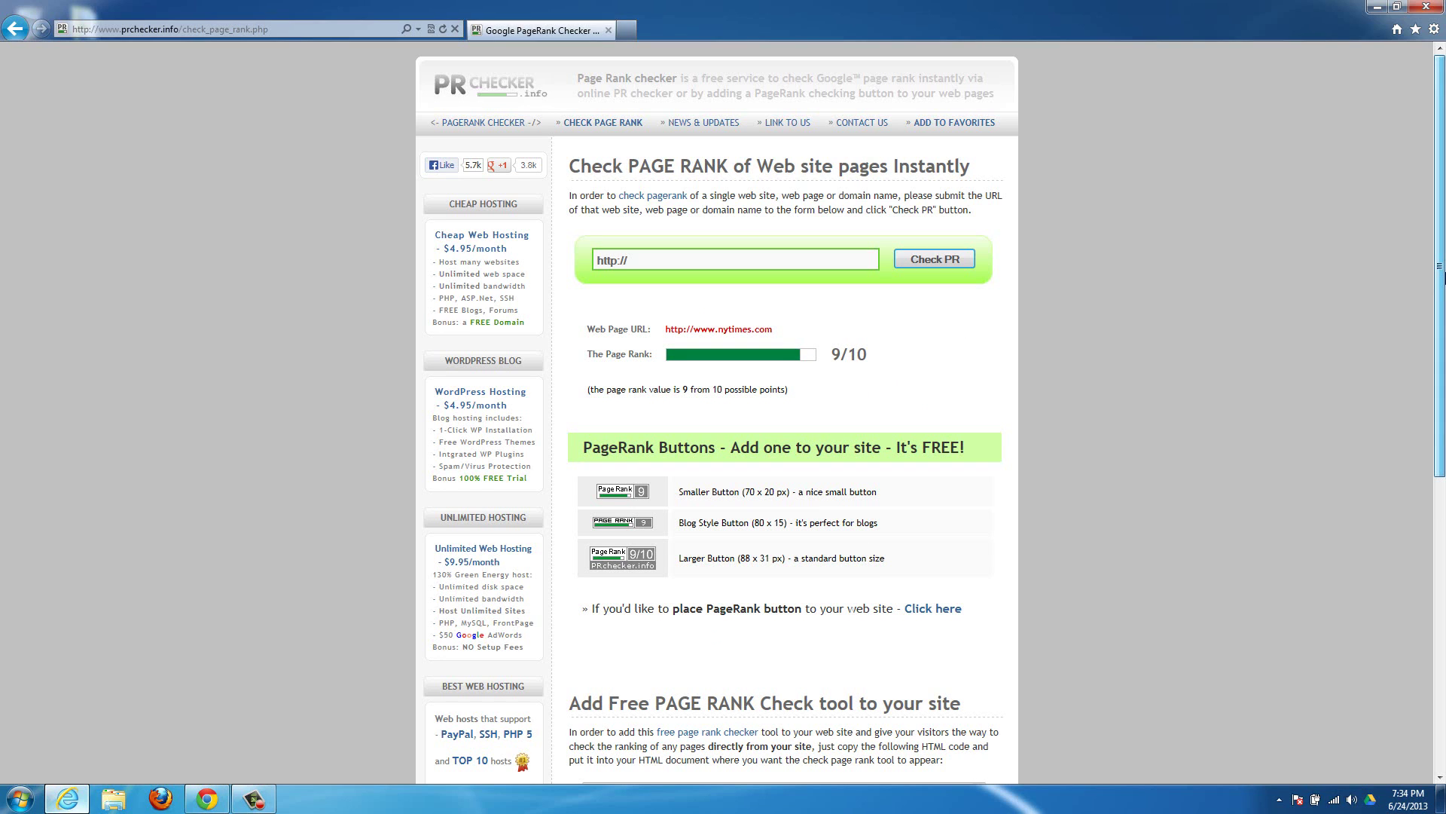
# Step: Open the PageRank button generator through the link in the Page Rank Icons note below the check tool
pyautogui.moveTo(1445, 278)
pyautogui.mouseDown()
pyautogui.moveTo(1443, 339)
pyautogui.moveTo(1440, 259)
pyautogui.mouseUp()
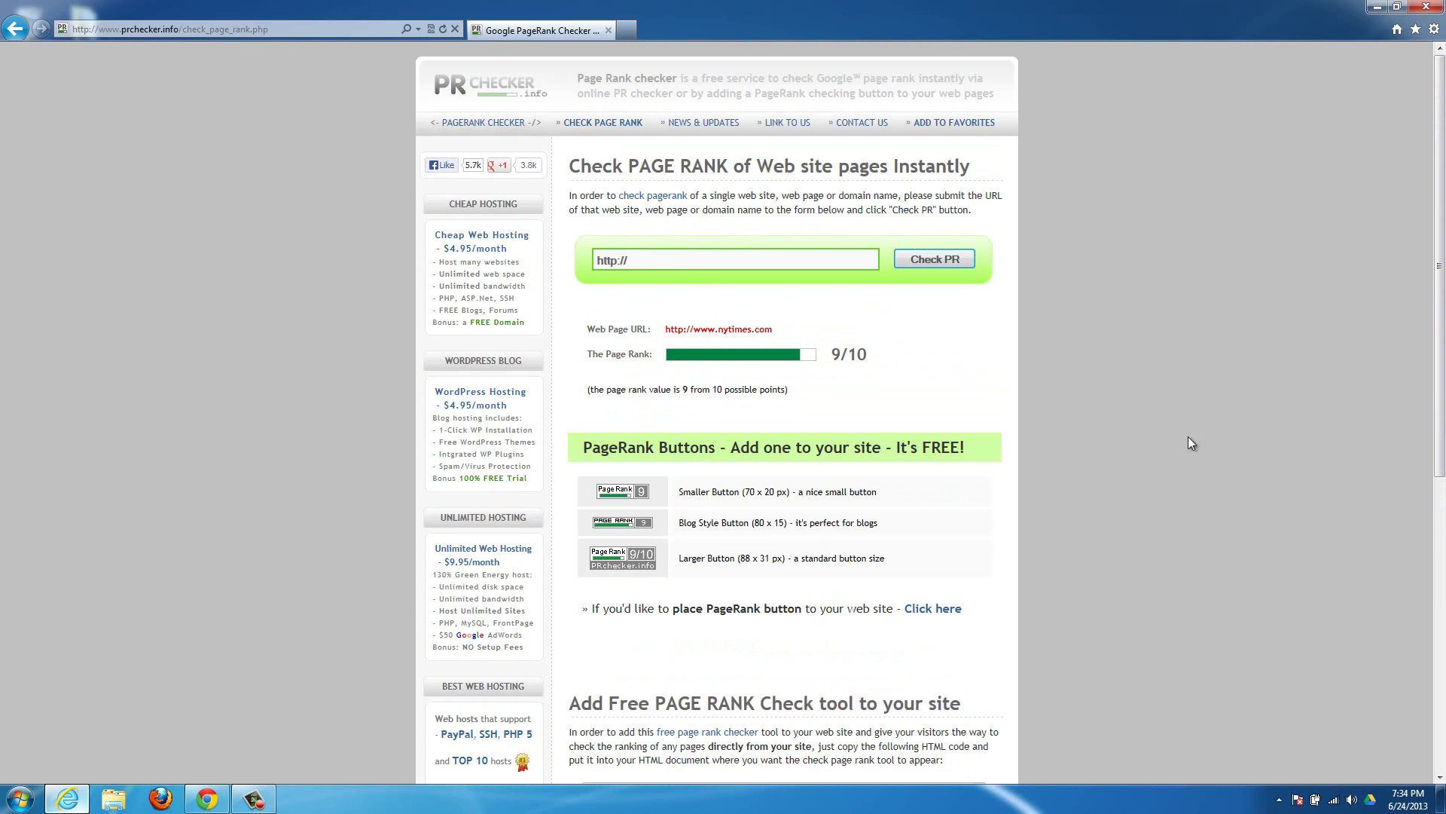
pyautogui.scroll(-4, 680, 525)
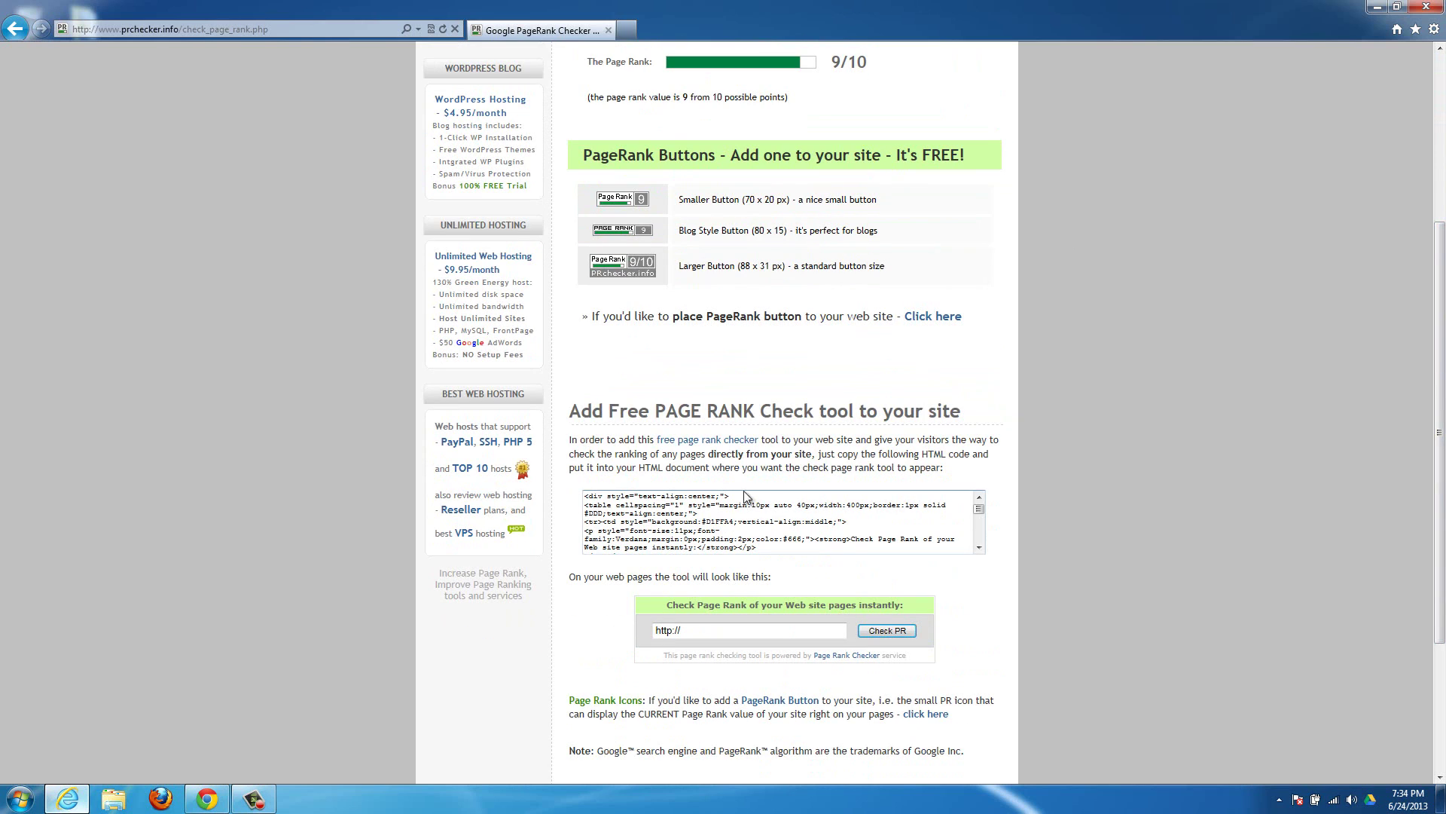
pyautogui.scroll(4, 652, 528)
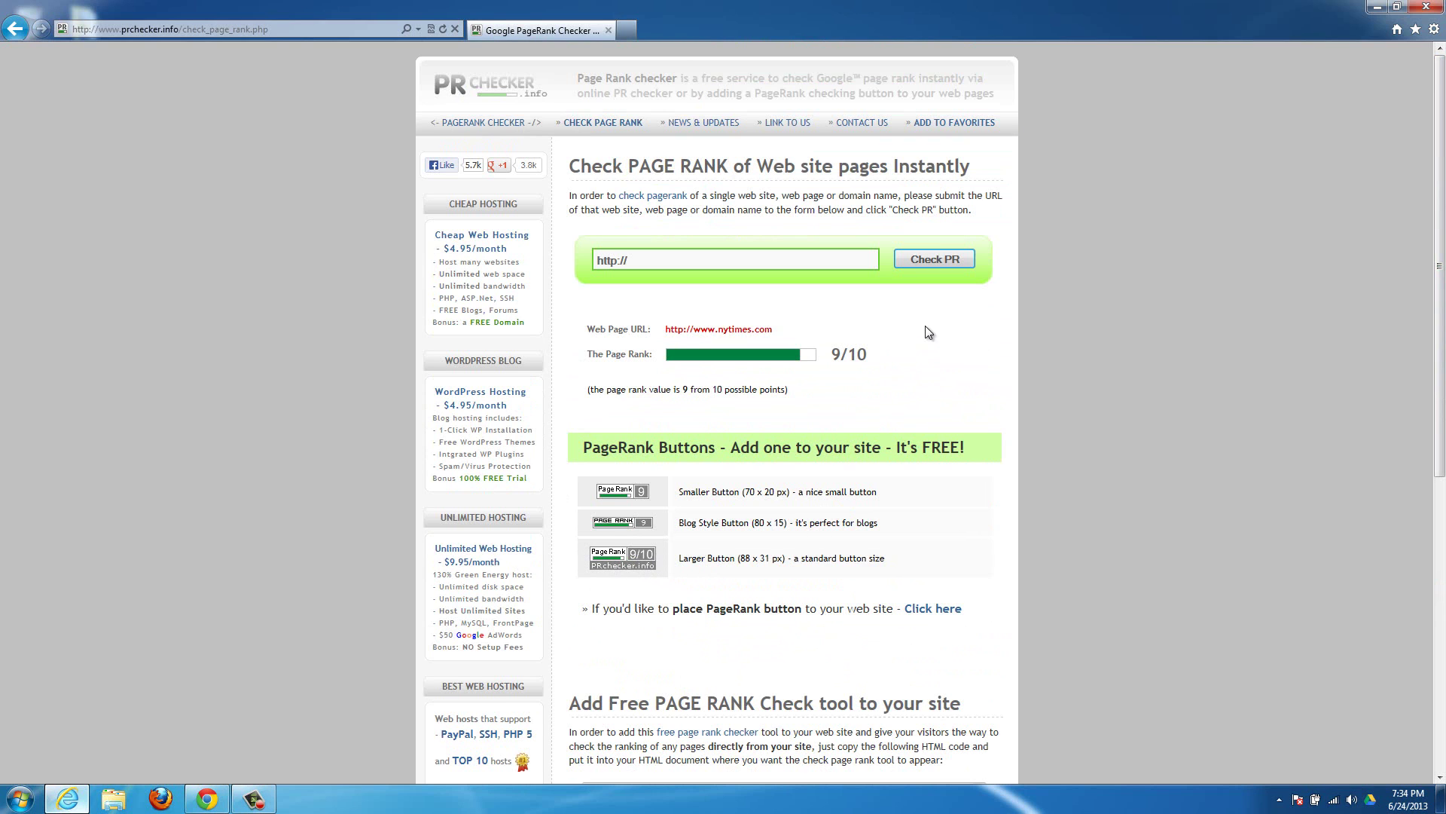
pyautogui.scroll(-7, 1307, 484)
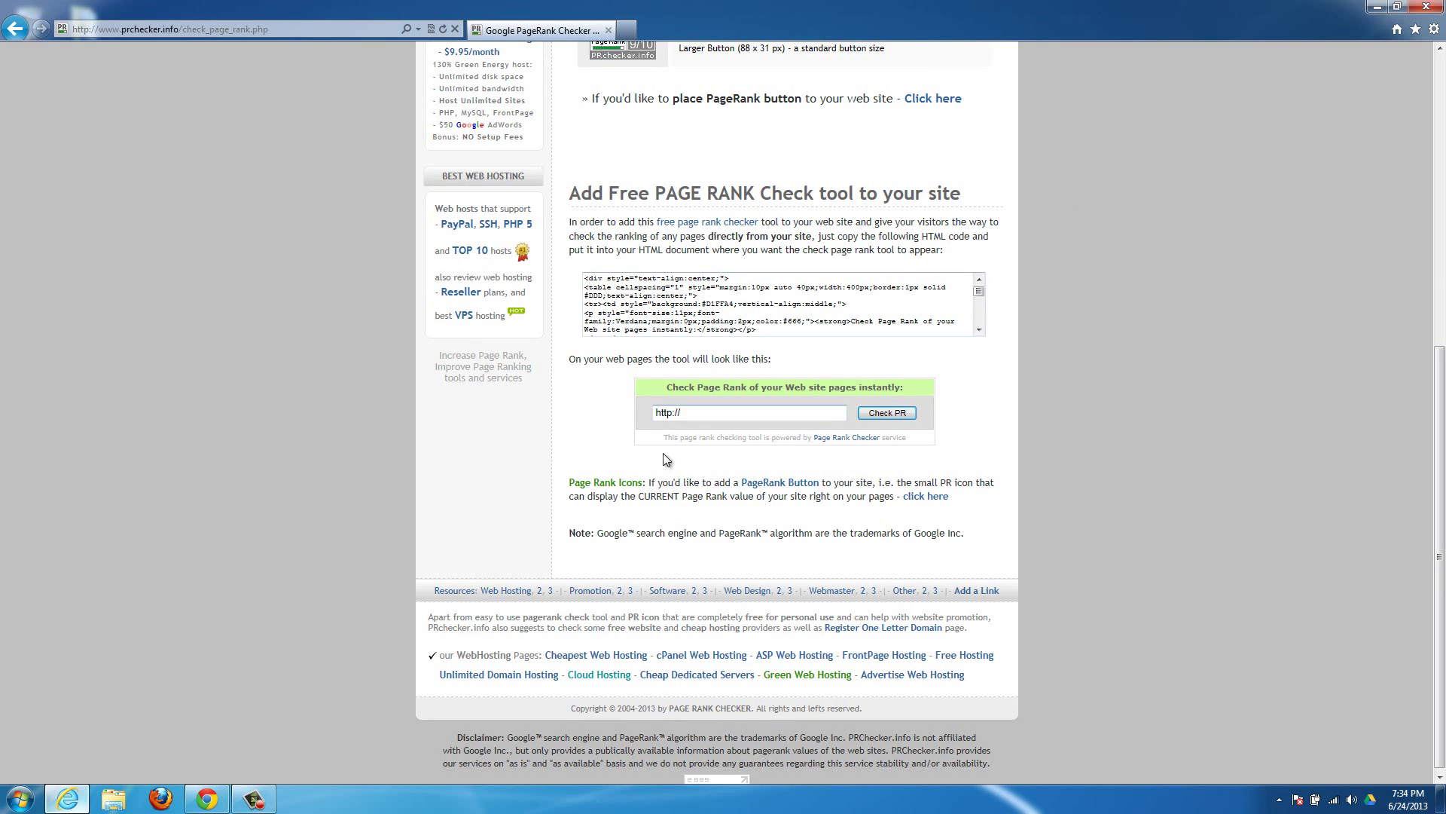
pyautogui.click(915, 499)
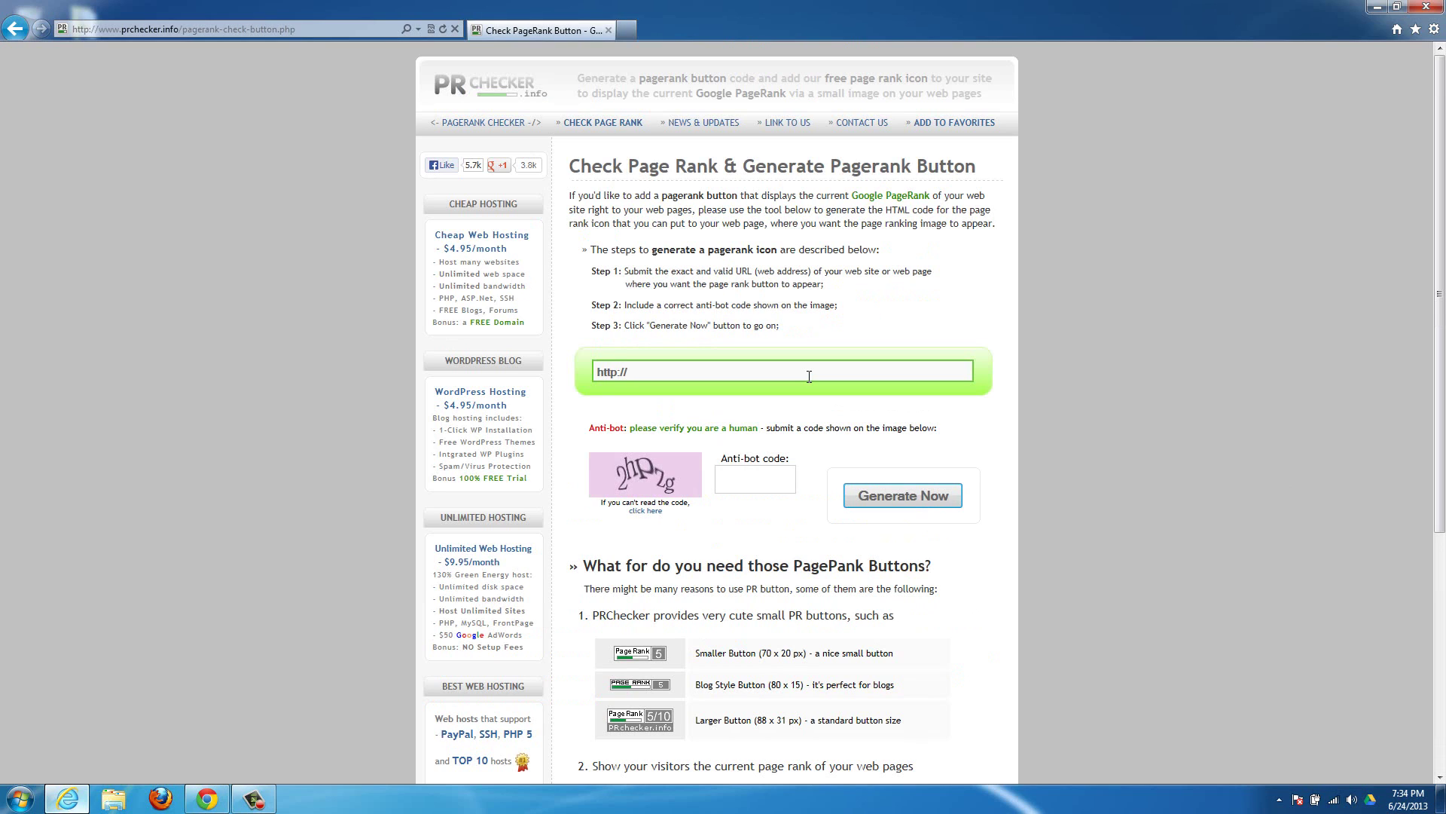
pyautogui.write('www.allhow2s.com')
pyautogui.click(748, 483)
pyautogui.write('2hP')
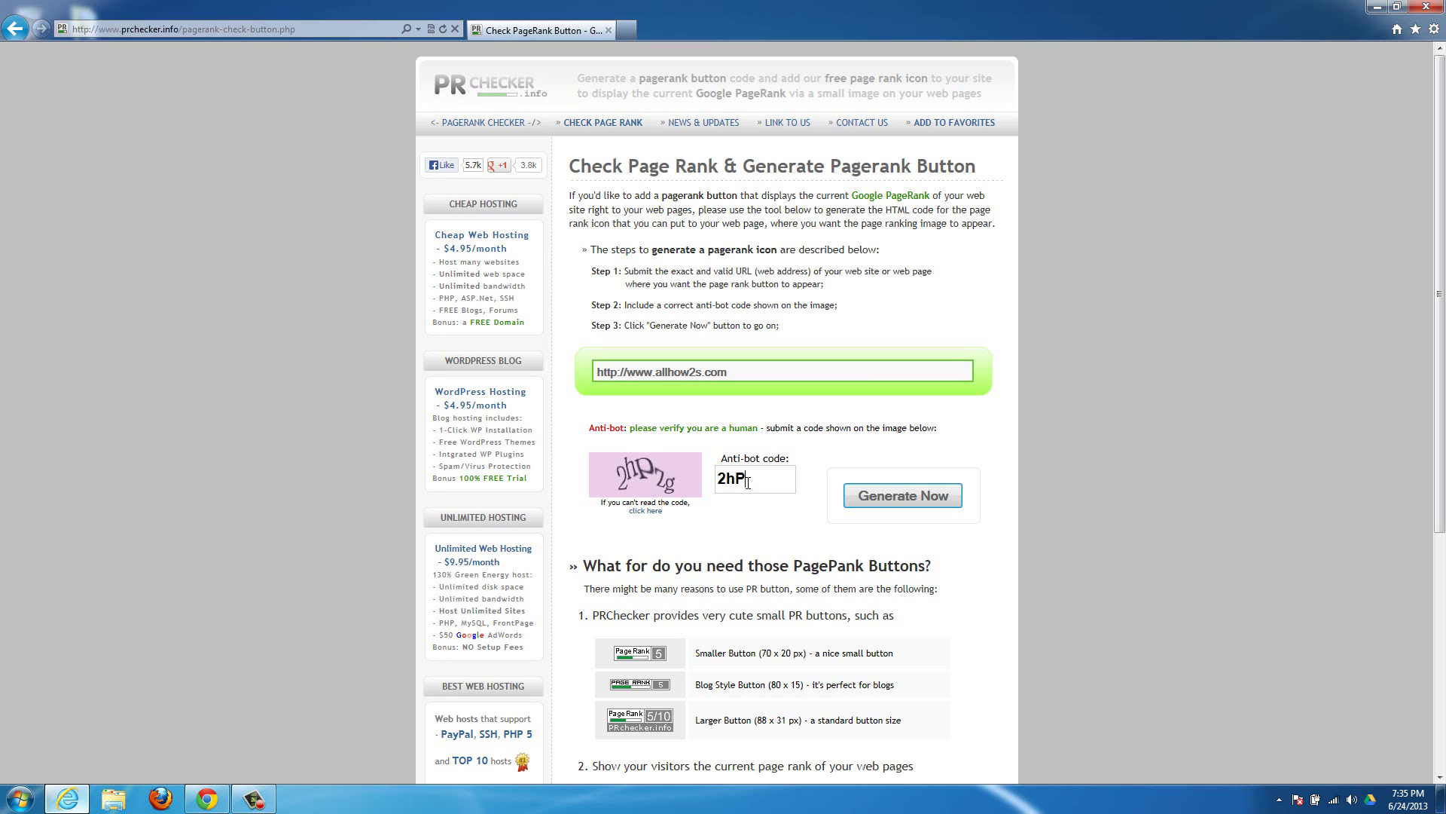
pyautogui.write('zg')
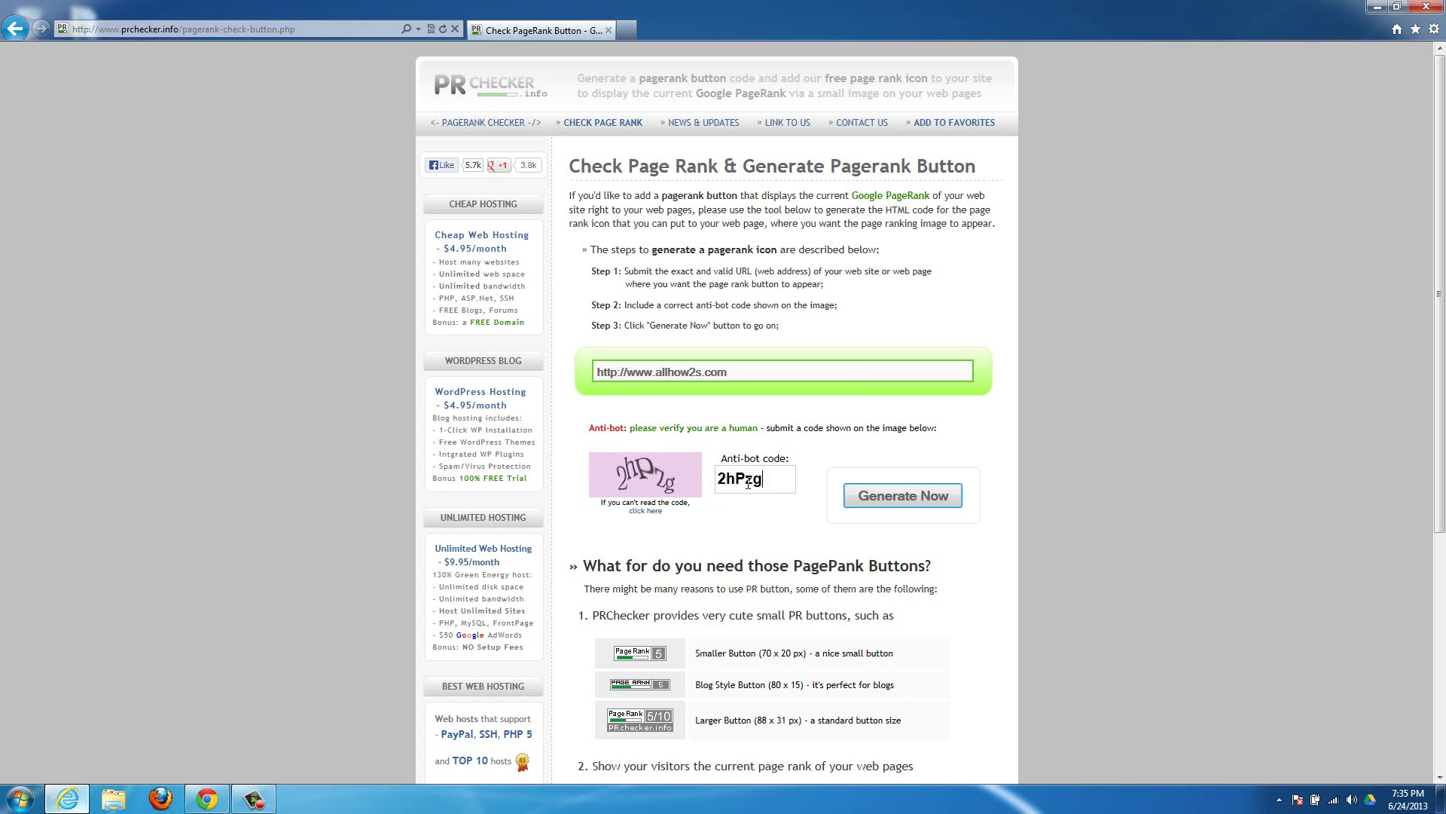
pyautogui.click(897, 500)
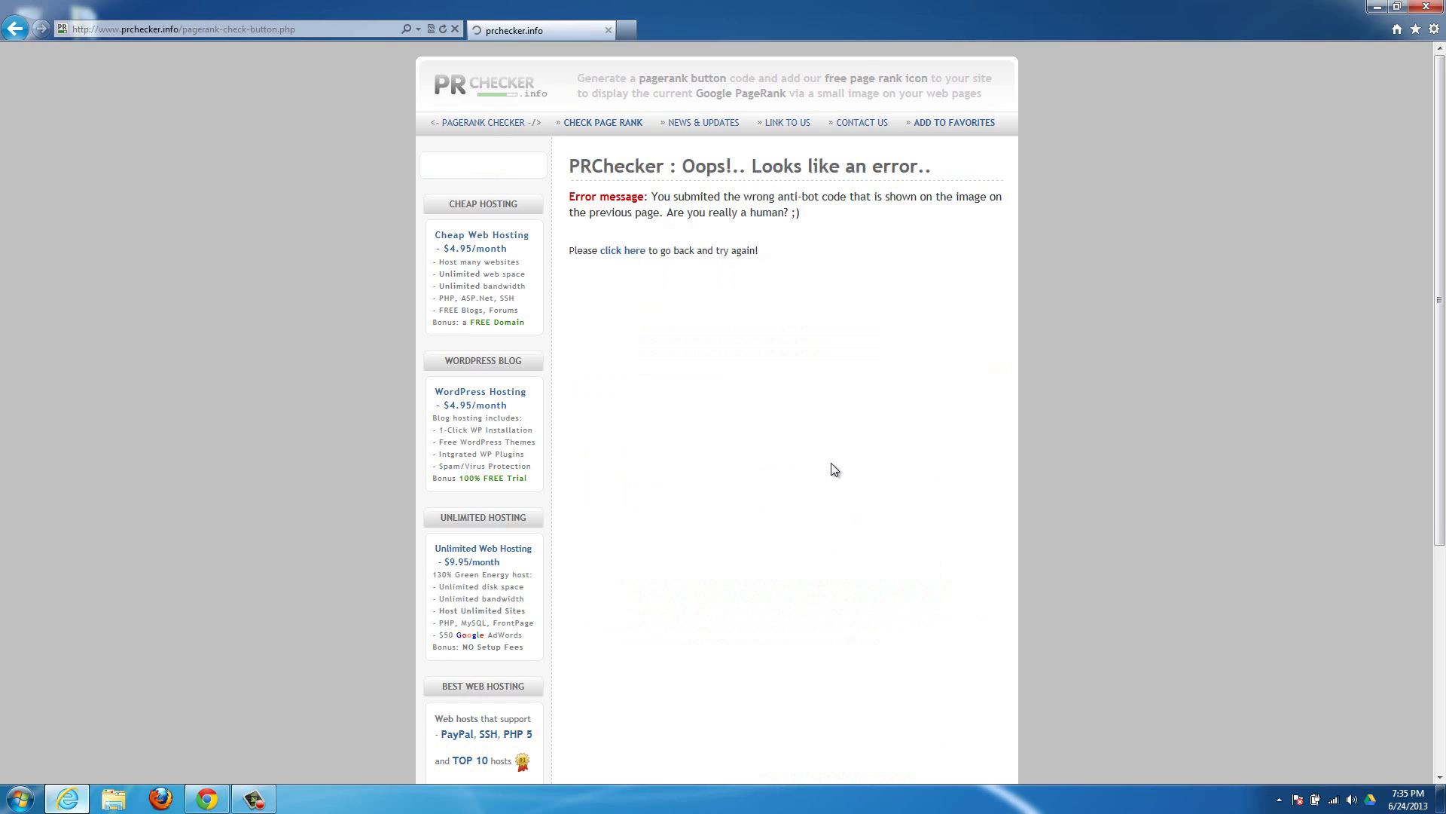
pyautogui.click(625, 252)
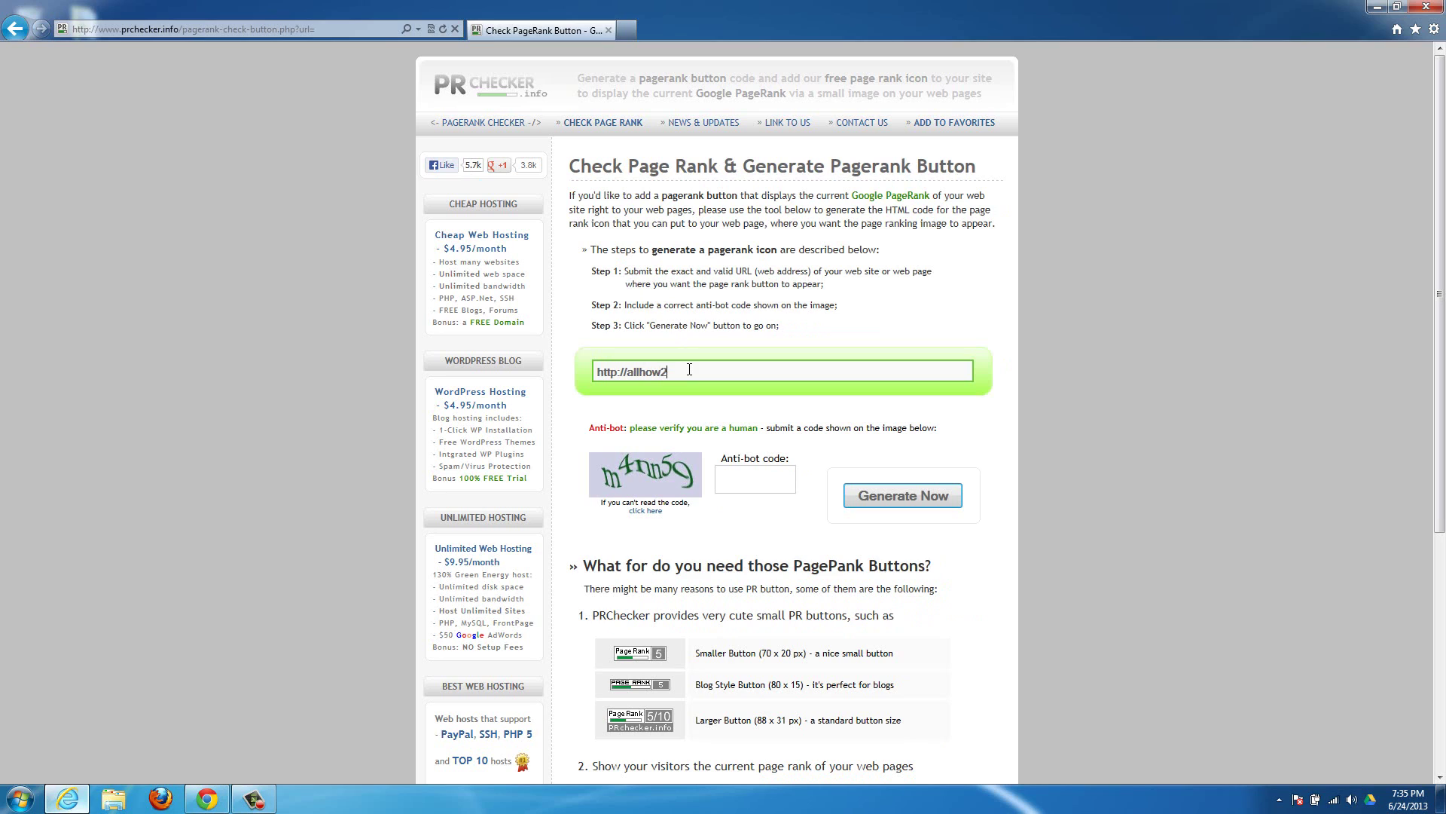
pyautogui.write('allhow2s.comwww.')
pyautogui.click(732, 474)
pyautogui.write('m')
pyautogui.press('BackSpace')
pyautogui.press('BackSpace')
pyautogui.click(903, 494)
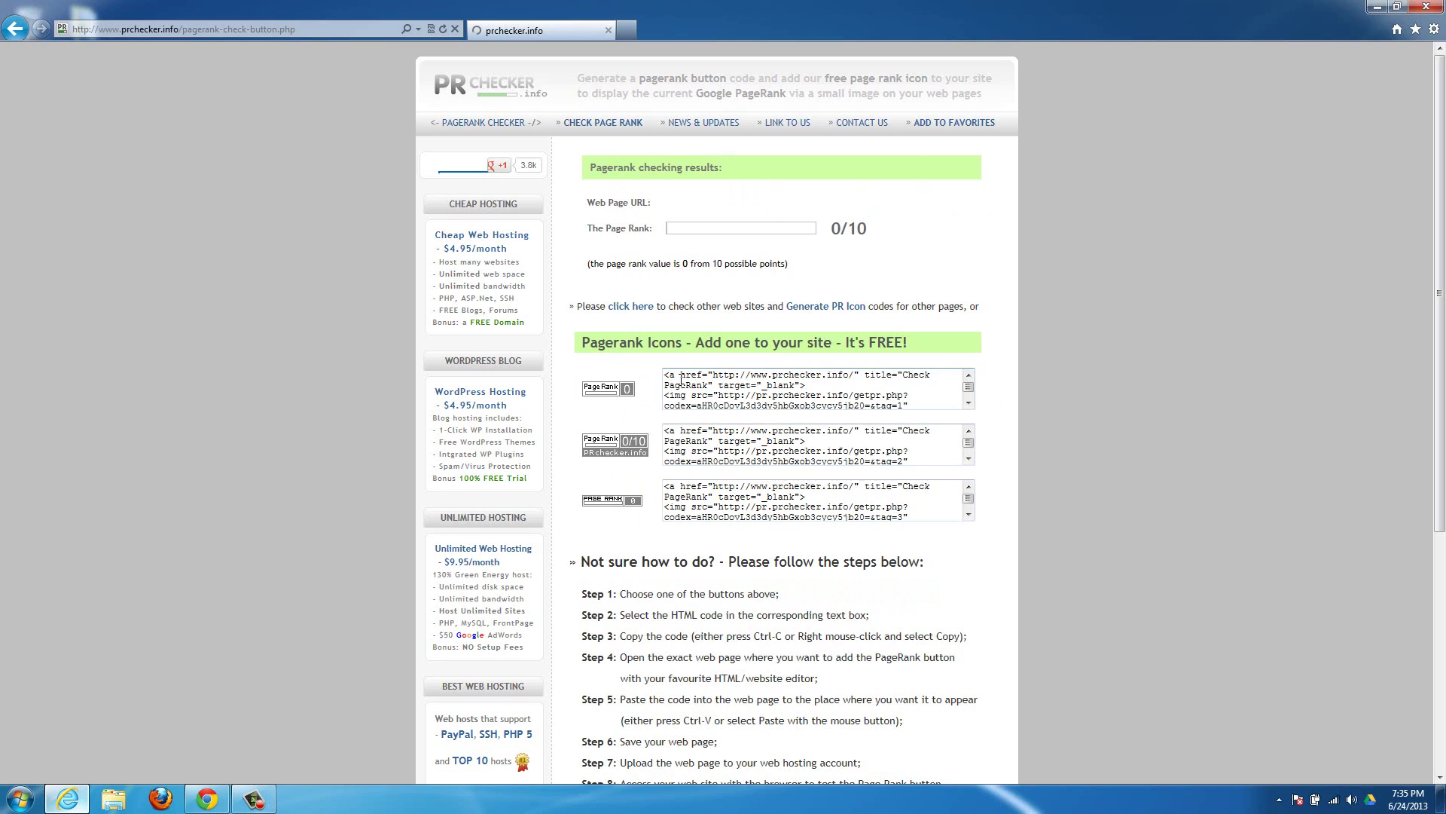
pyautogui.moveTo(666, 380); pyautogui.dragTo(946, 422)
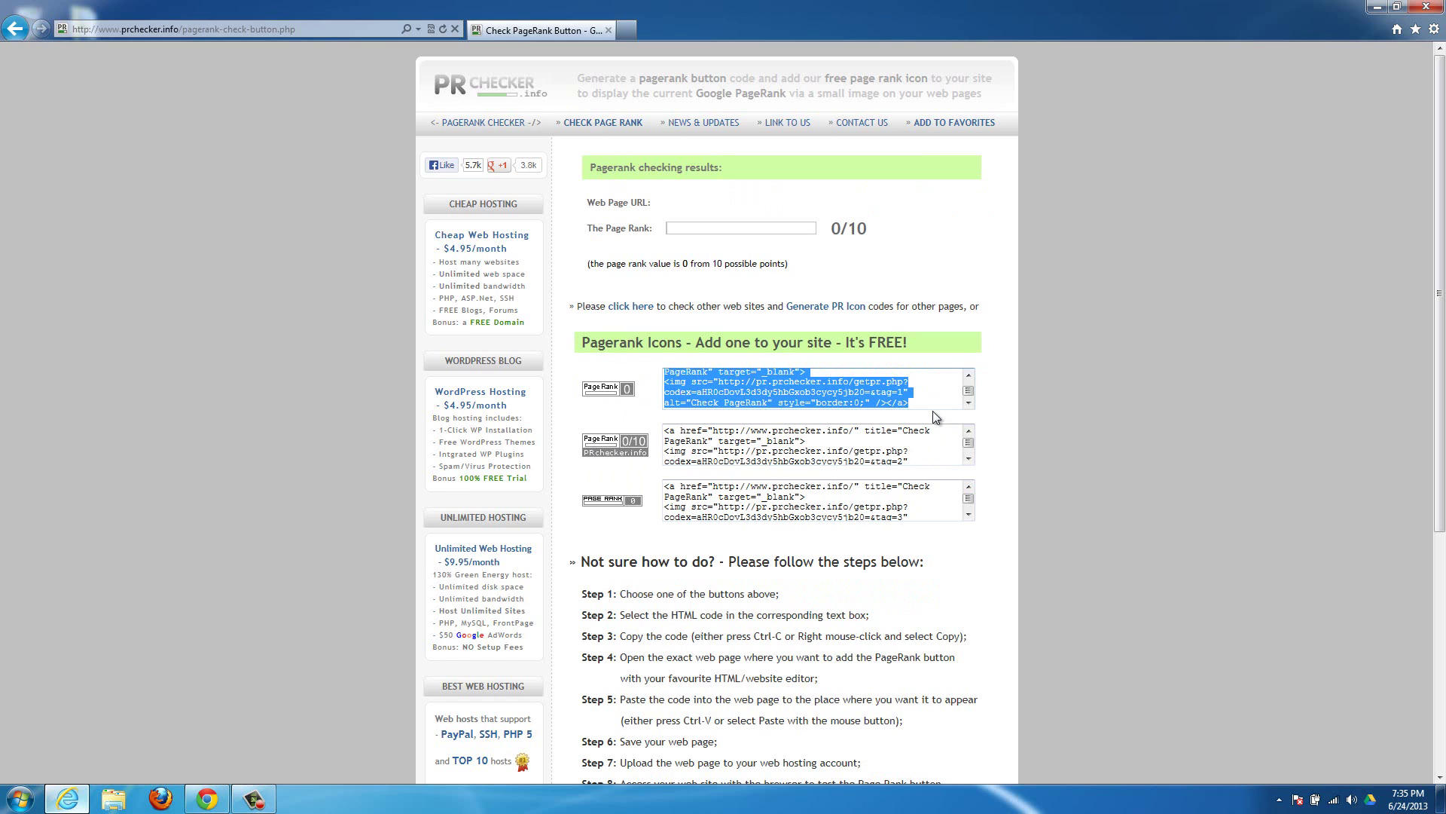
pyautogui.scroll(1, 917, 400)
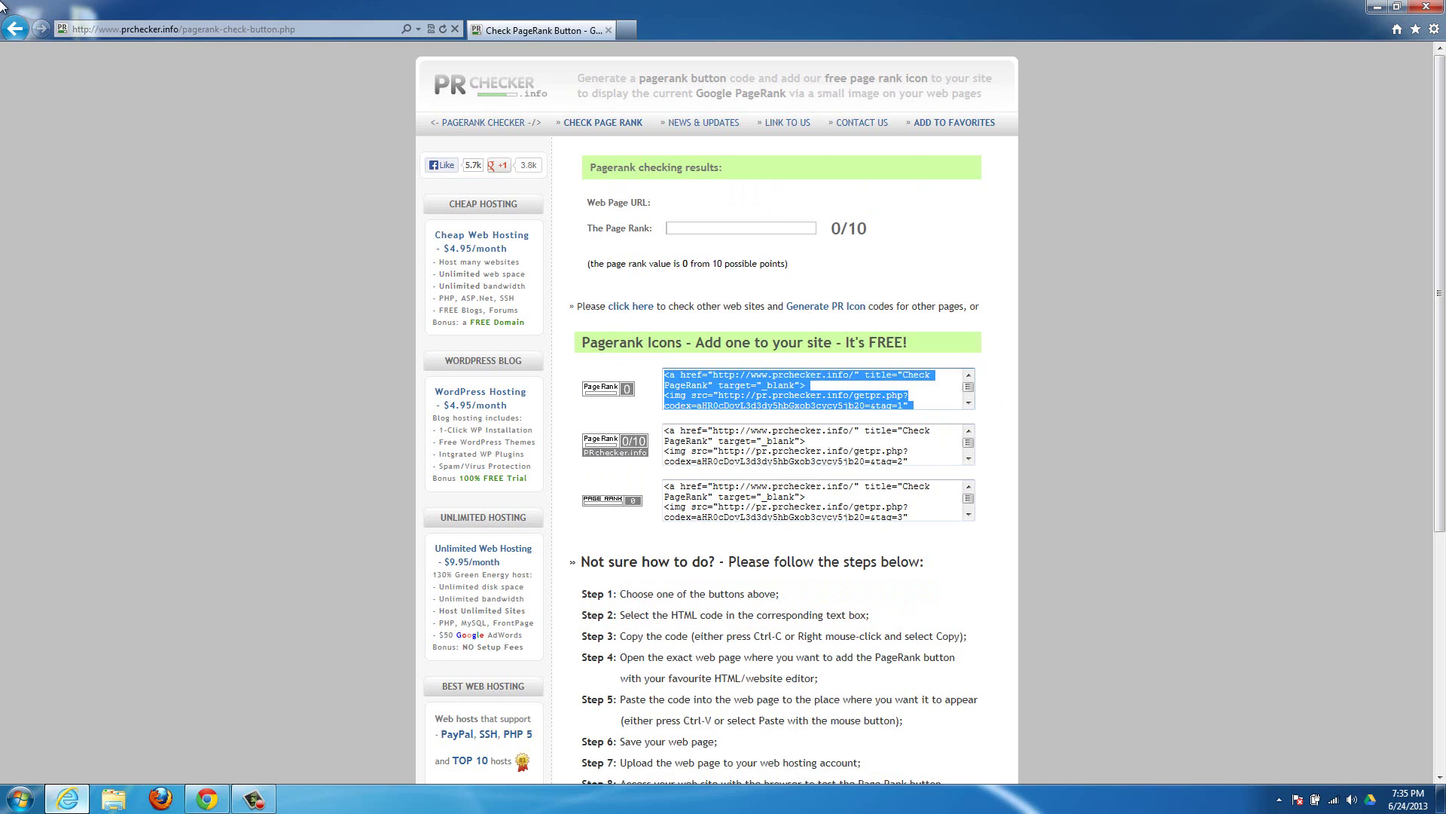
# Step: Return to the allhow2s.com article on finding a website's Google Page Rank and look at its embedded rank badge
pyautogui.click(15, 29)
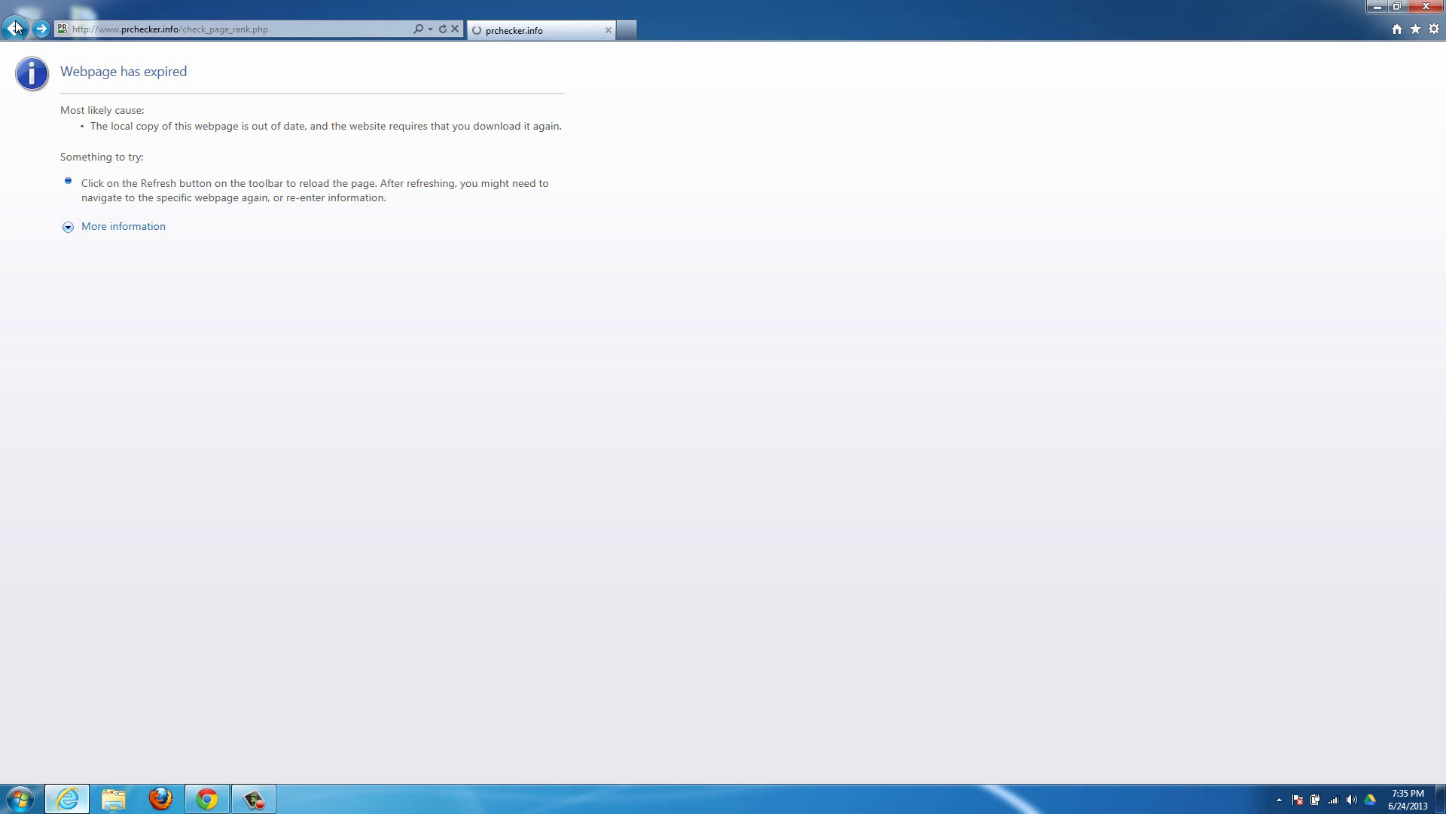
pyautogui.click(15, 29)
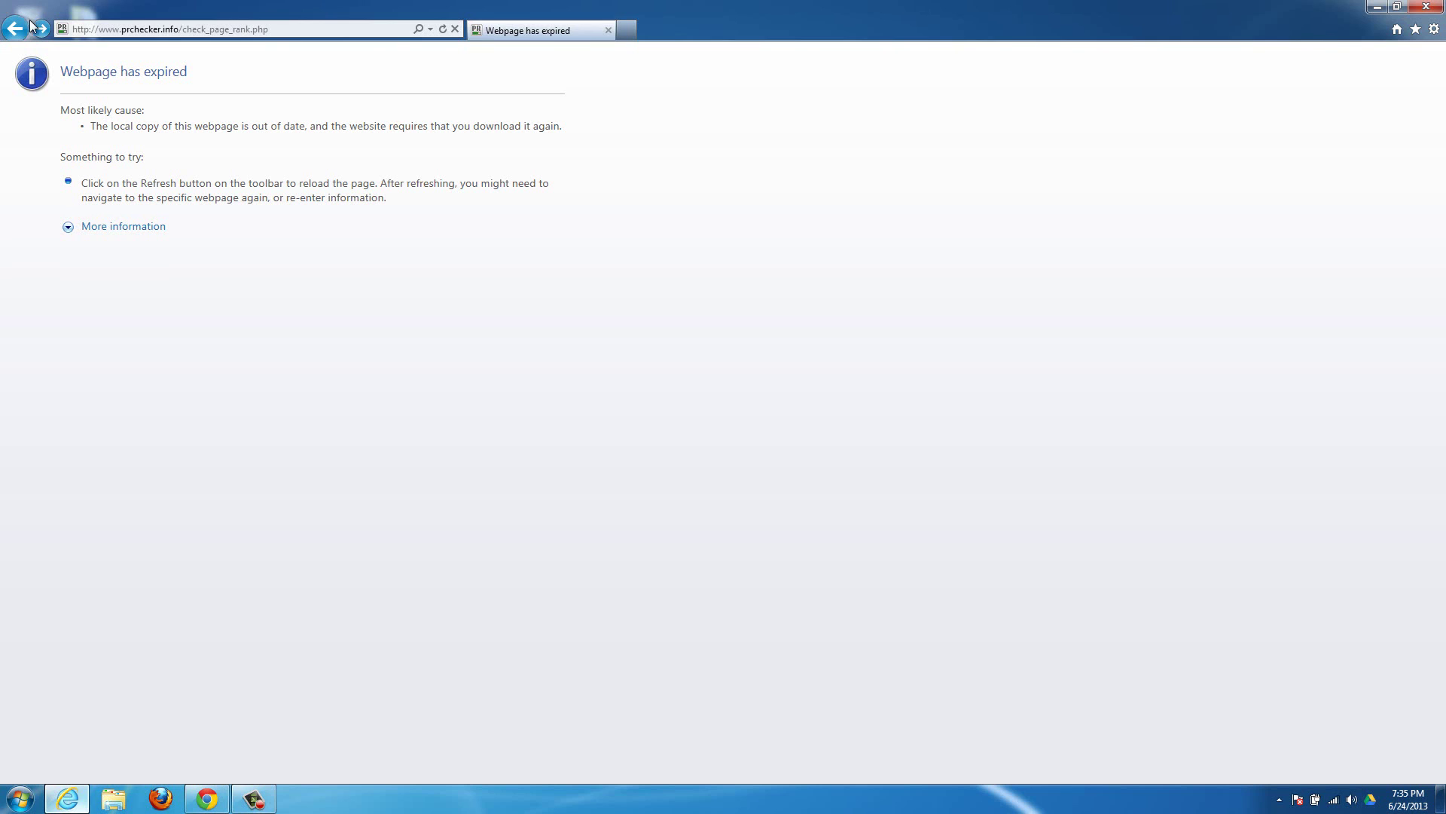
pyautogui.click(41, 28)
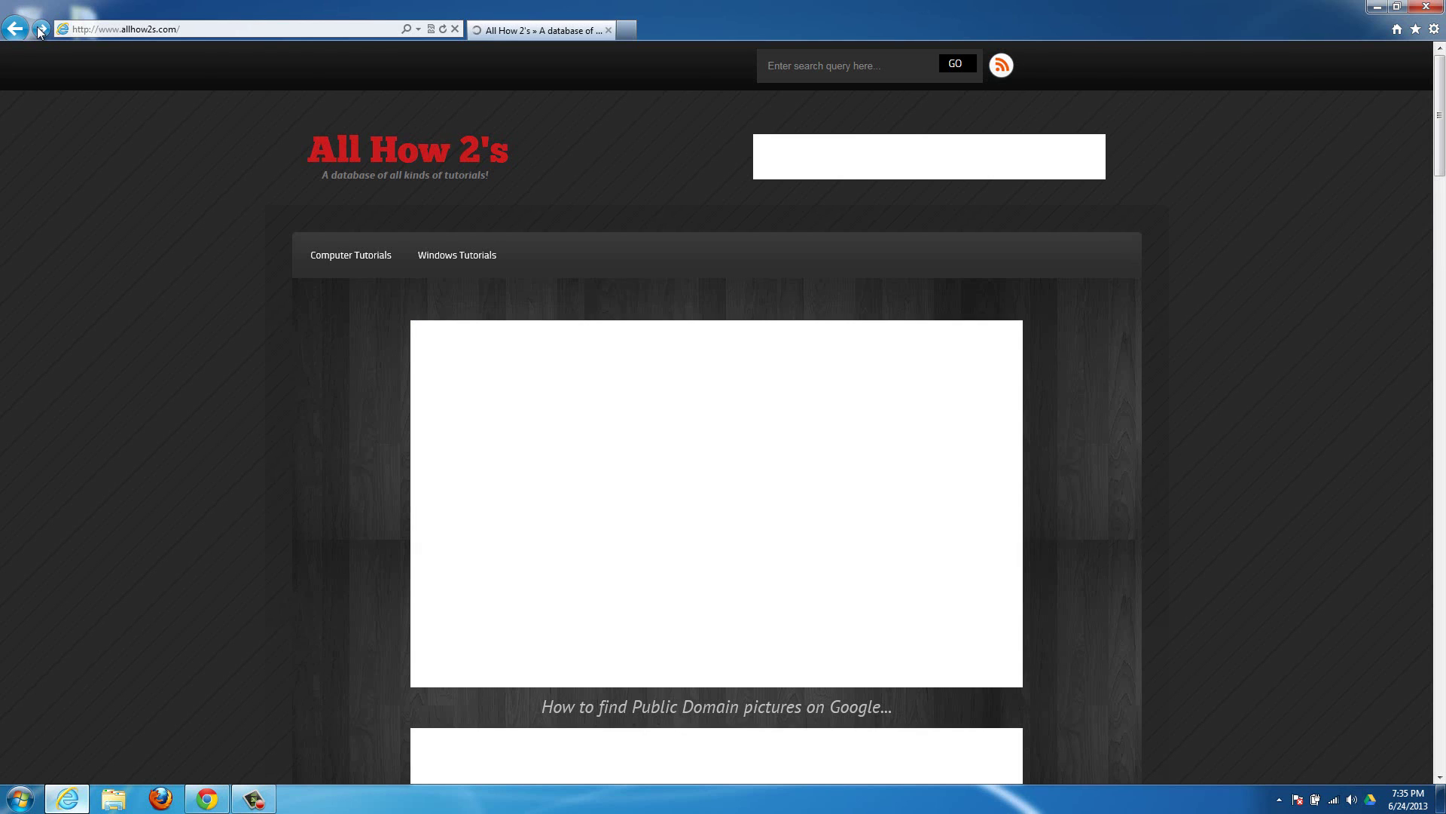
pyautogui.click(41, 29)
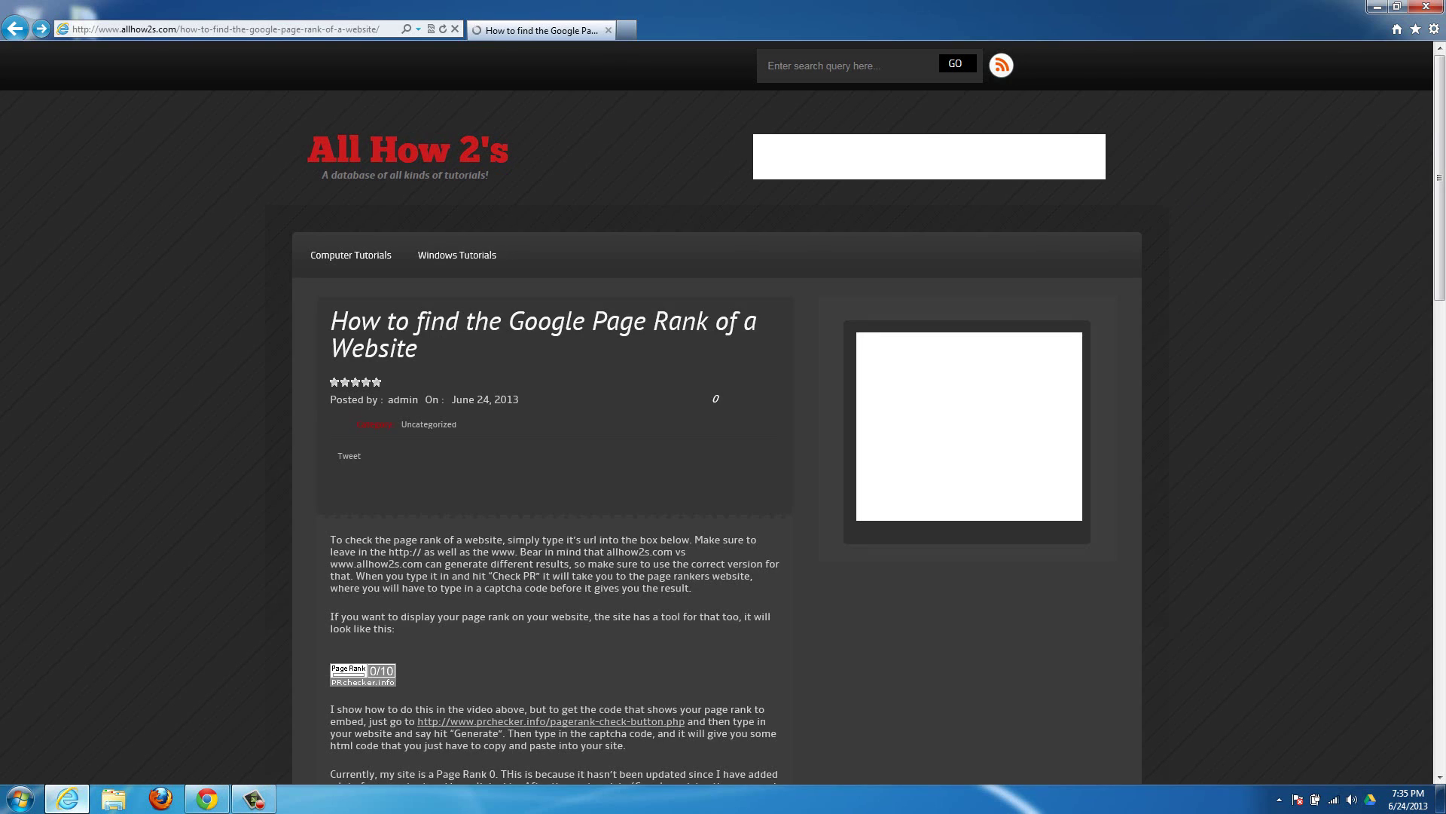
pyautogui.moveTo(1441, 160); pyautogui.dragTo(1421, 243)
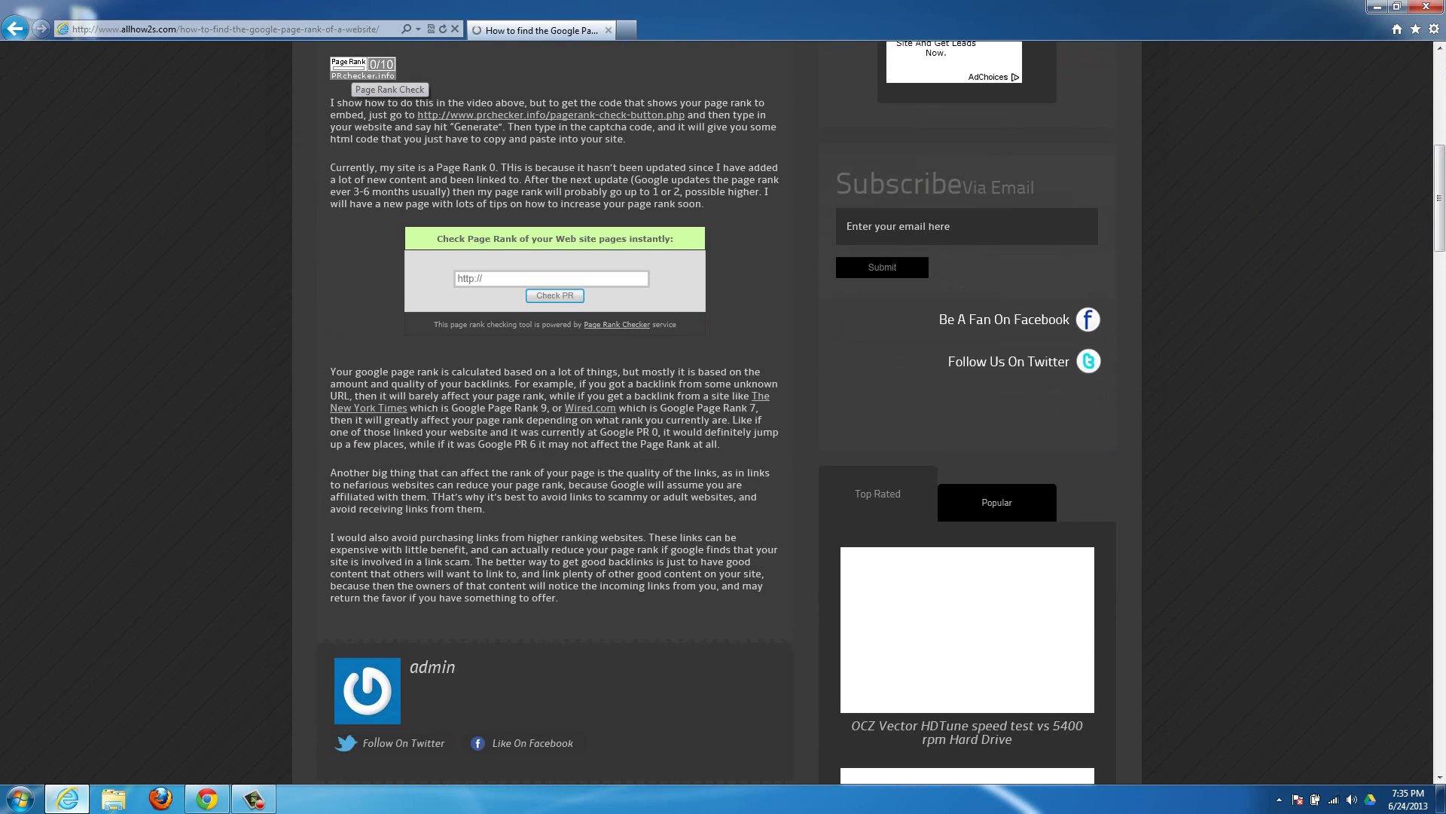
pyautogui.scroll(2, 574, 148)
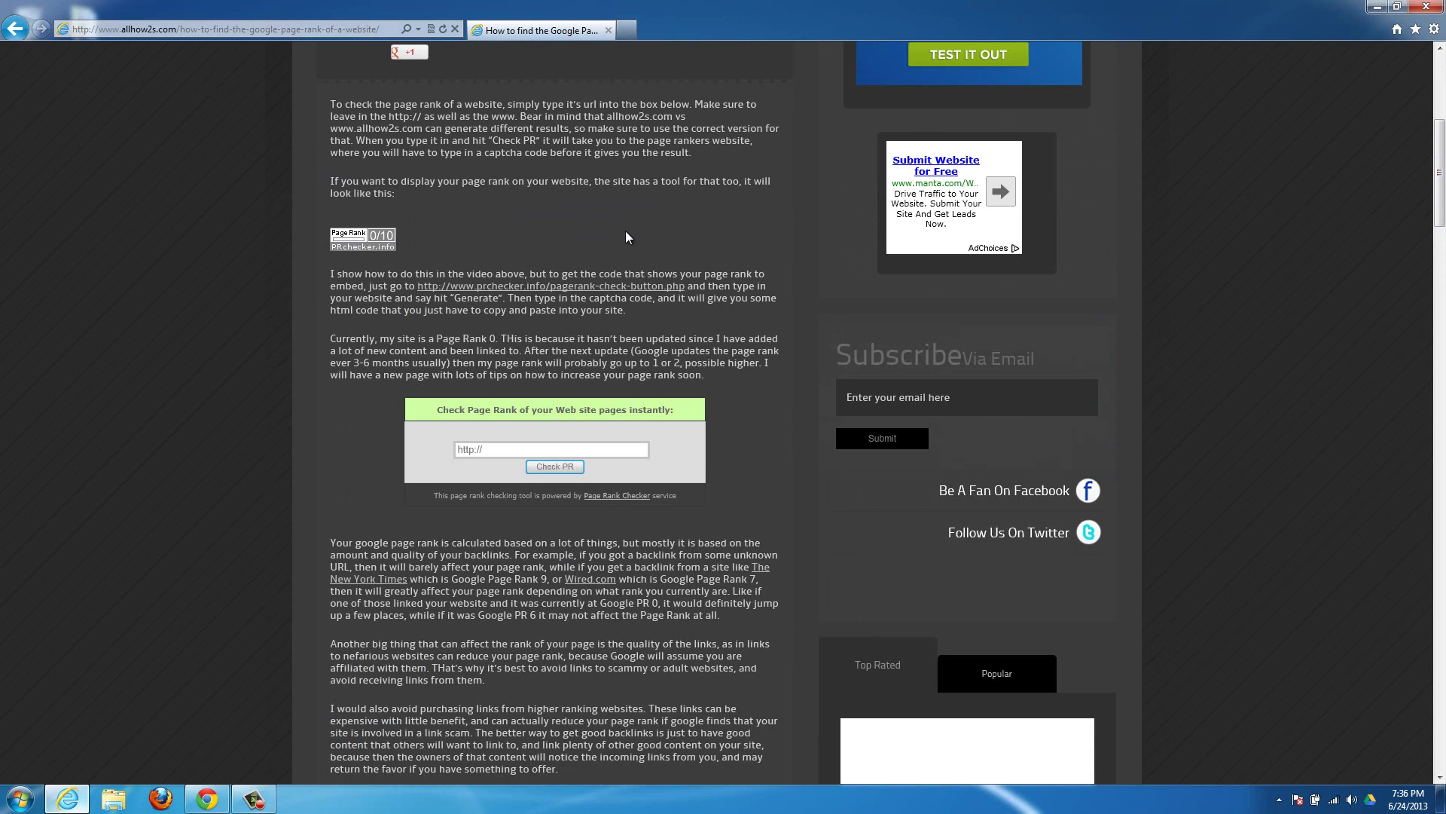
# Step: View the article page's HTML source and close the source window
pyautogui.rightClick(581, 260)
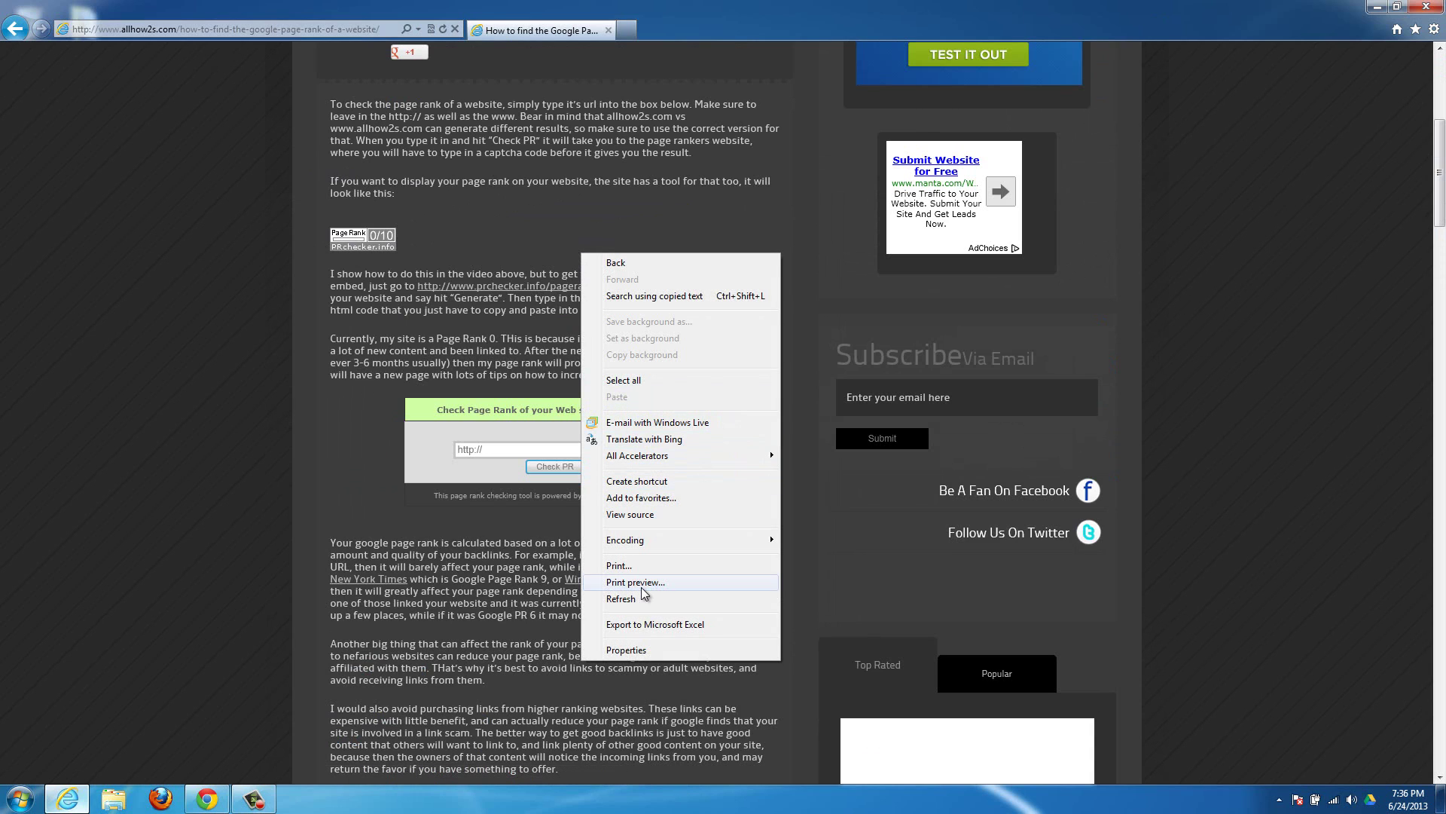
pyautogui.click(650, 518)
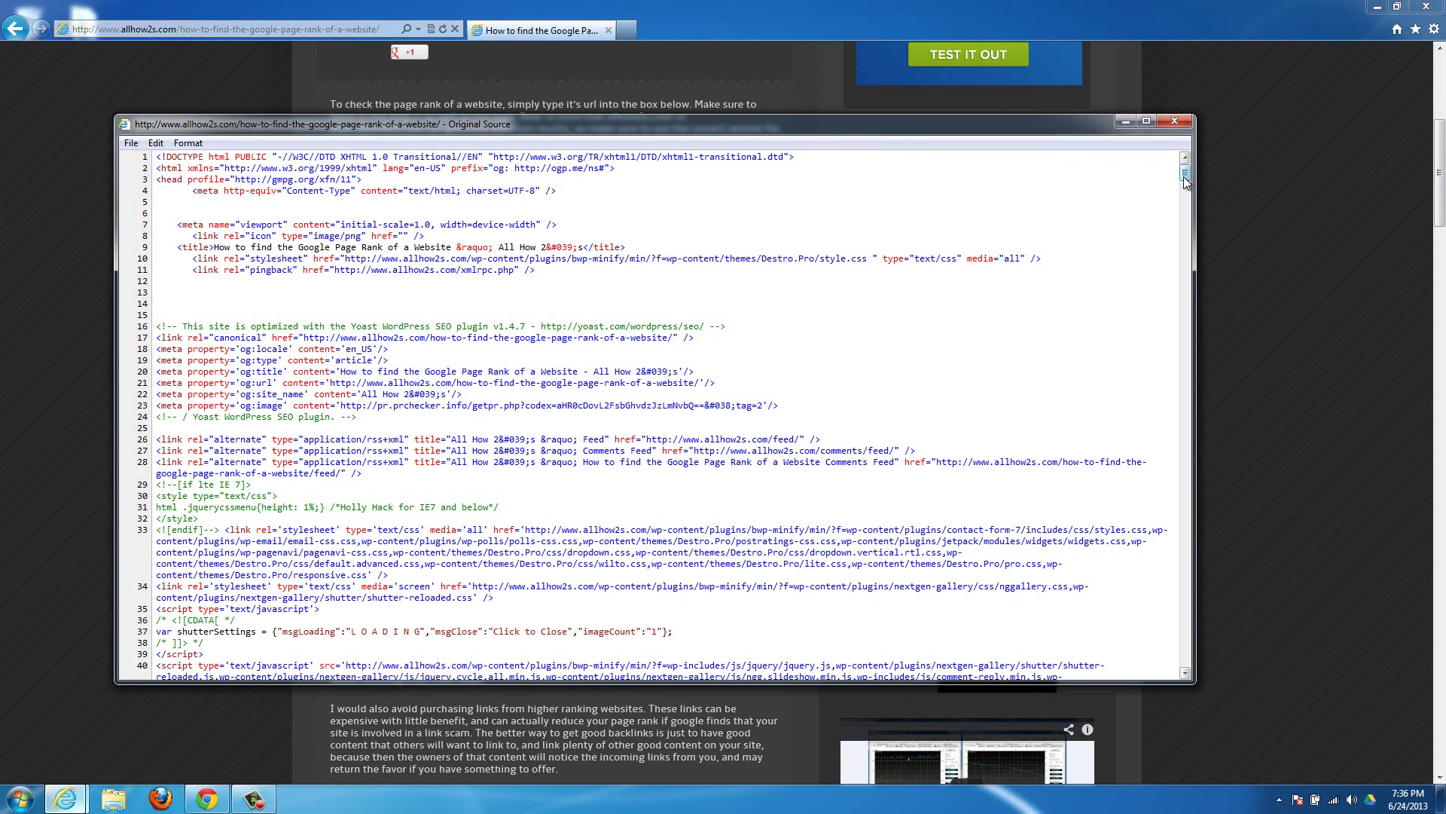
pyautogui.click(1186, 124)
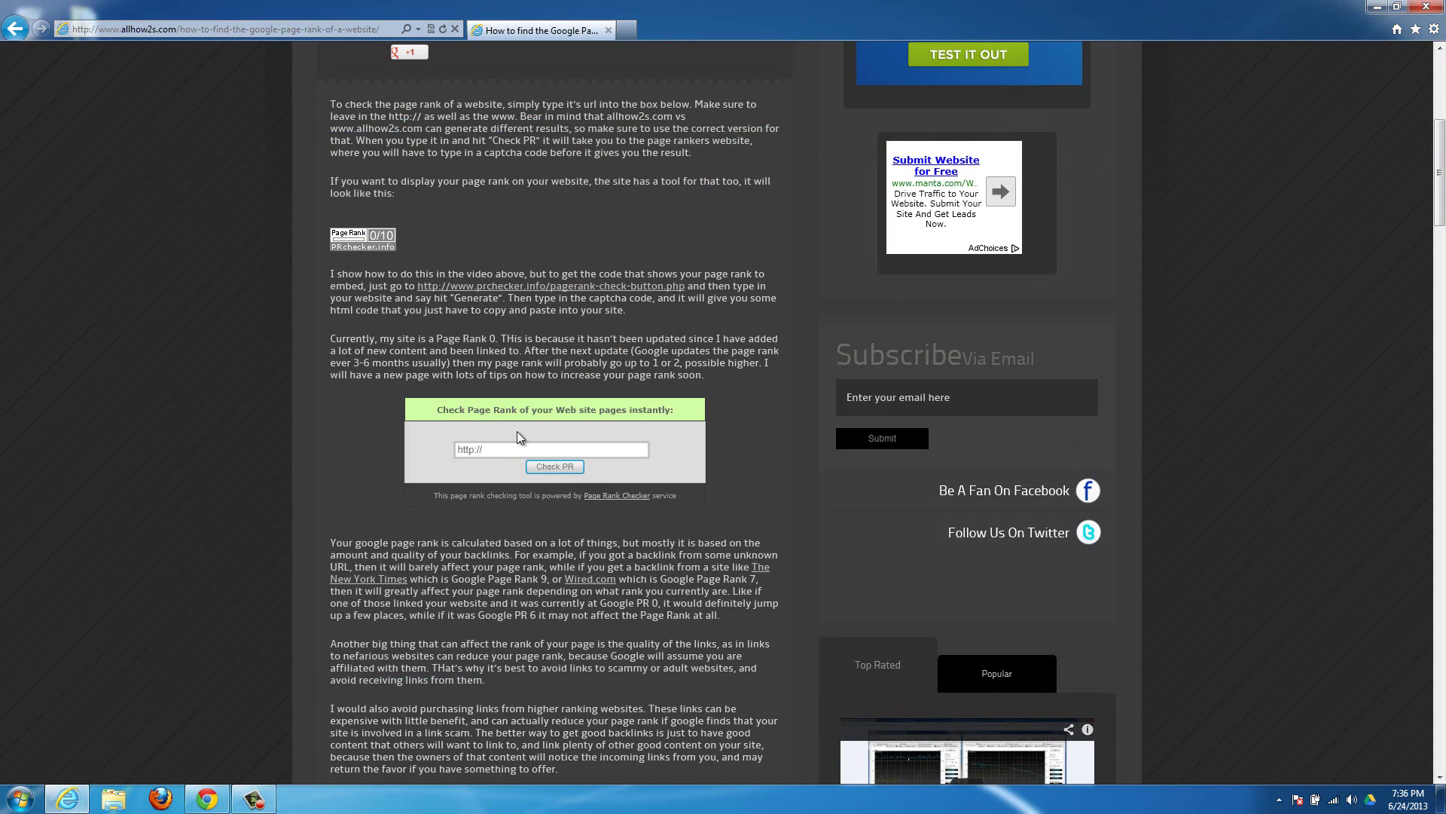